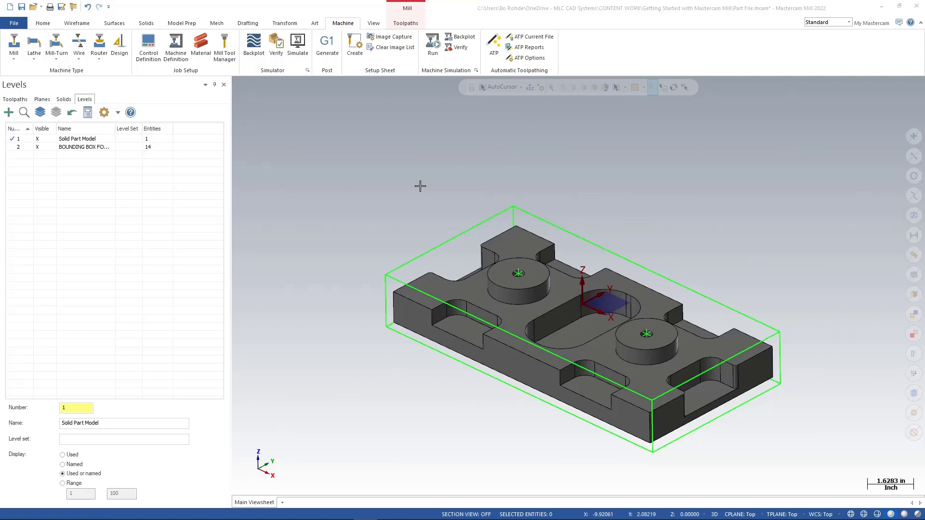
Step: Merge the Vise.x_t file from the Getting Started with Mastercam Mill folder in File Explorer into the open part
mouse_move(166, 519)
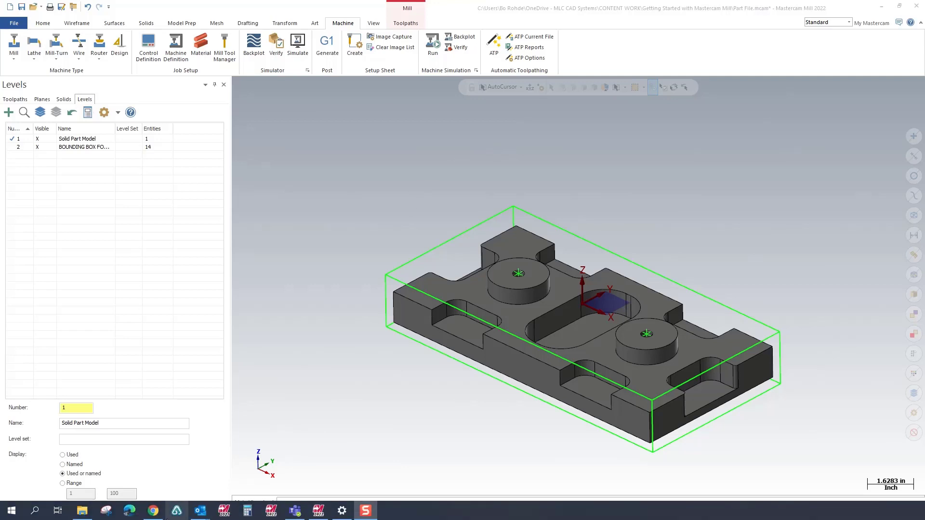
mouse_move(82, 510)
left_click(82, 462)
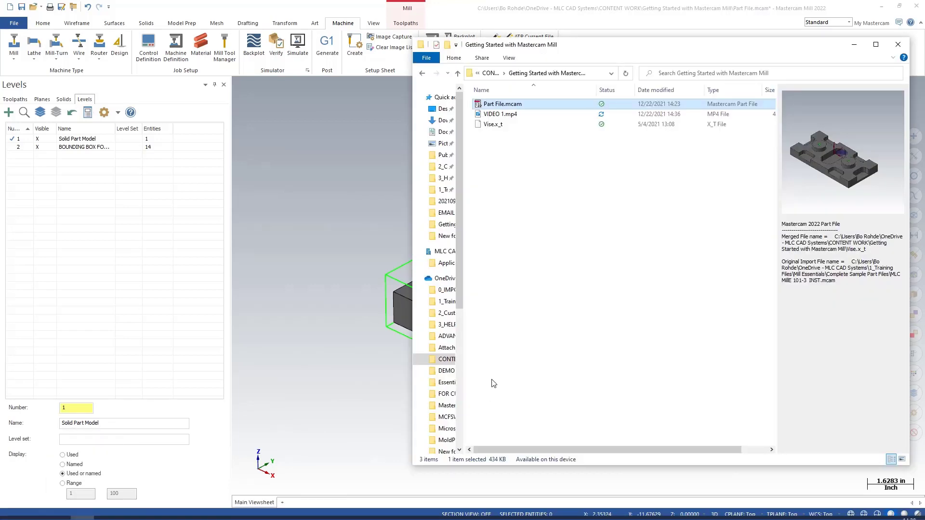
left_click(492, 124)
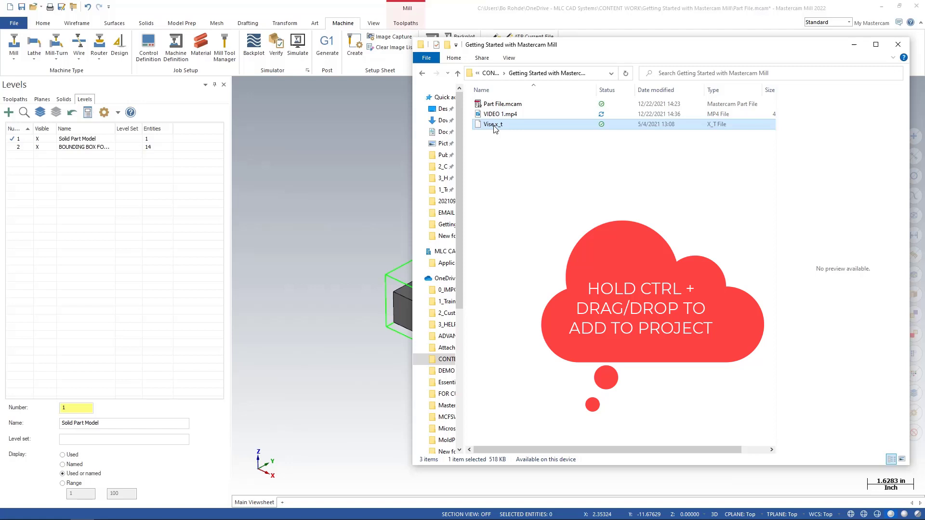
left_click_drag(495, 129, 359, 227, "ctrl")
left_click_drag(358, 223, 357, 221, "ctrl")
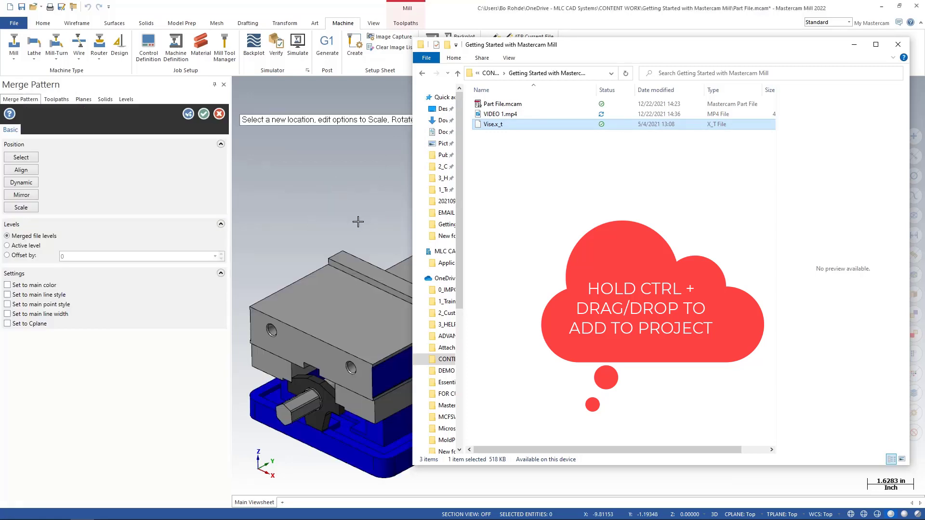
left_click(854, 46)
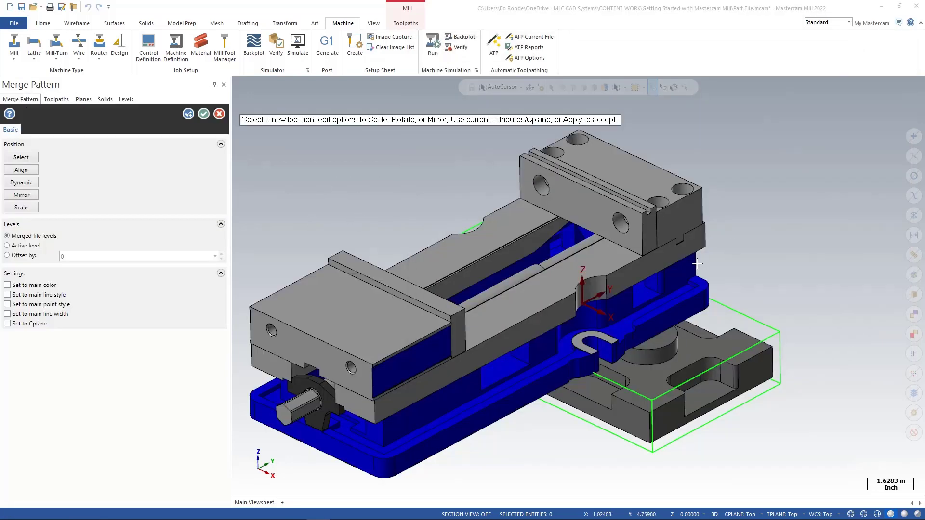
Step: Start a Dynamic move of the merged vise with the gnomon origin at the middle of the fixed jaw's top front edge
scroll(597, 258, "down", 3)
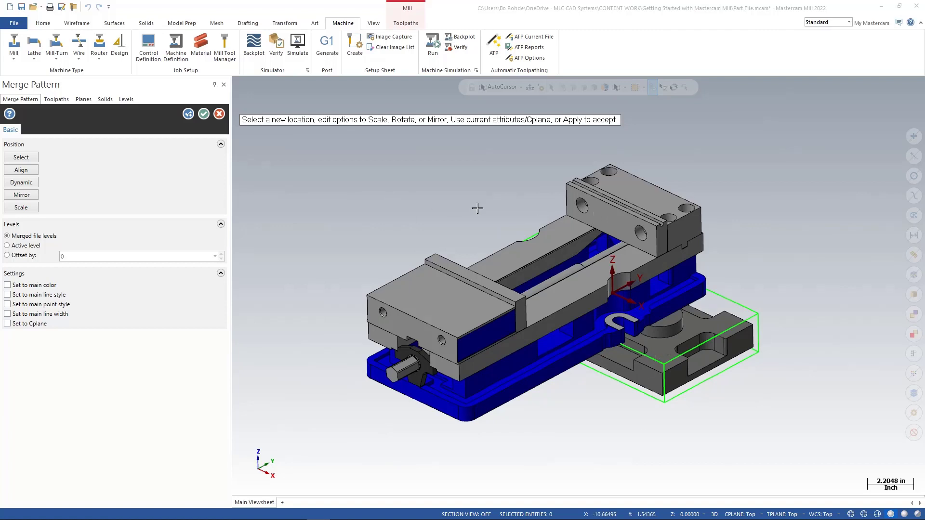
scroll(481, 212, "down", 1)
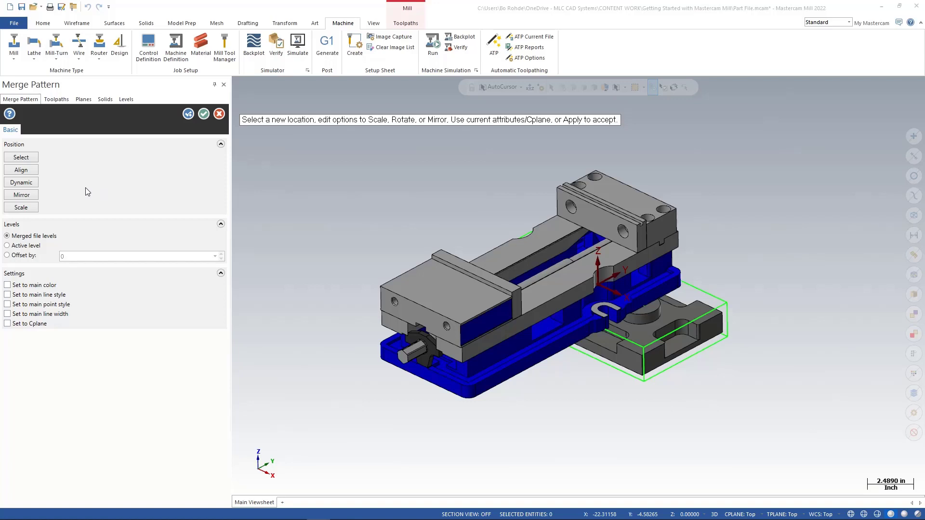
left_click(32, 183)
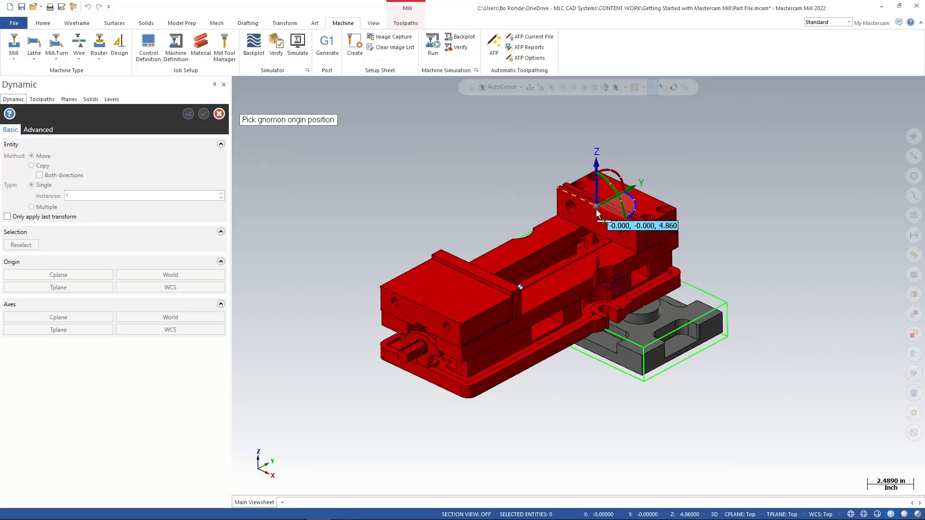
left_click(596, 209)
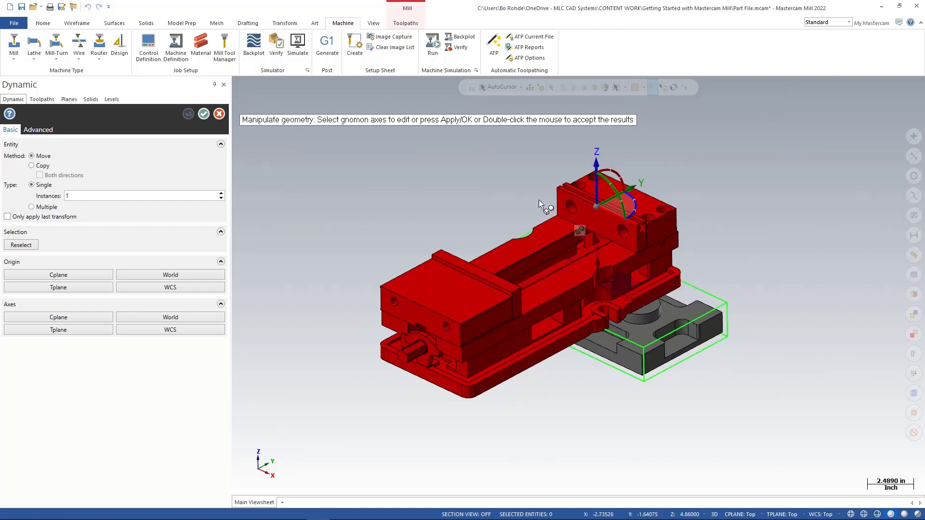
Step: Translate the vise 12 in down along the gnomon's Z axis so it sits below the part
middle_click_drag(537, 199, 501, 204)
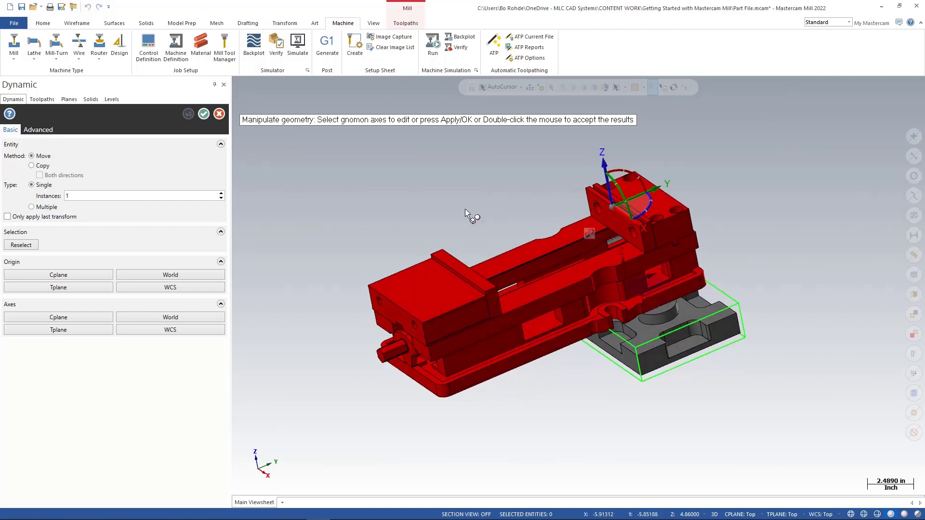
scroll(461, 212, "down", 2)
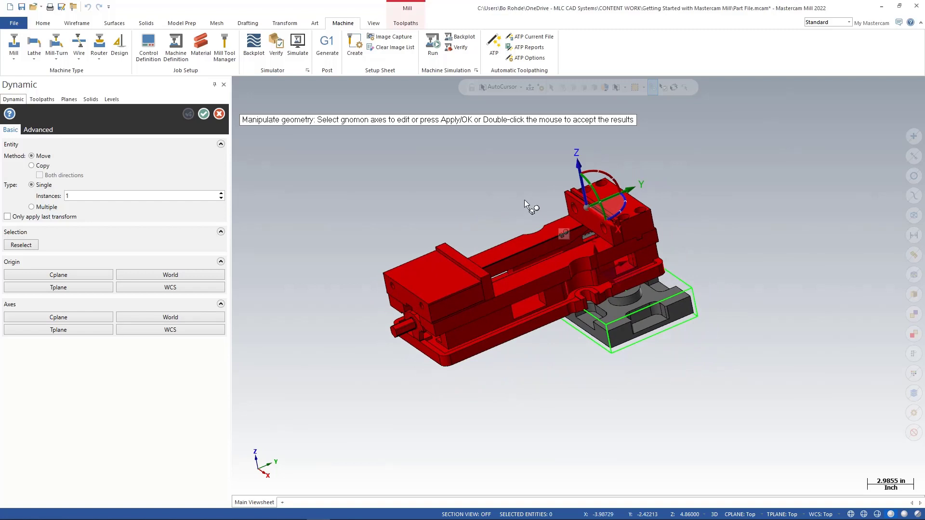
left_click(583, 188)
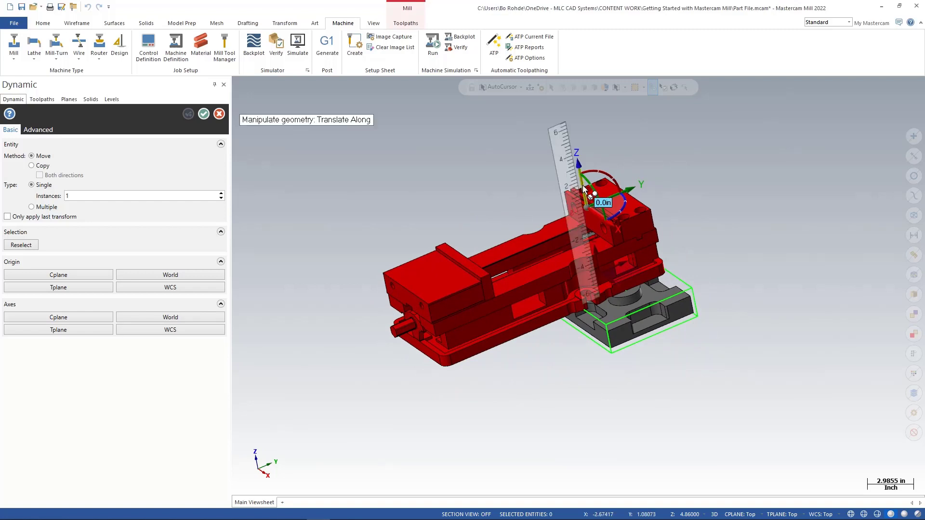
left_click(583, 188)
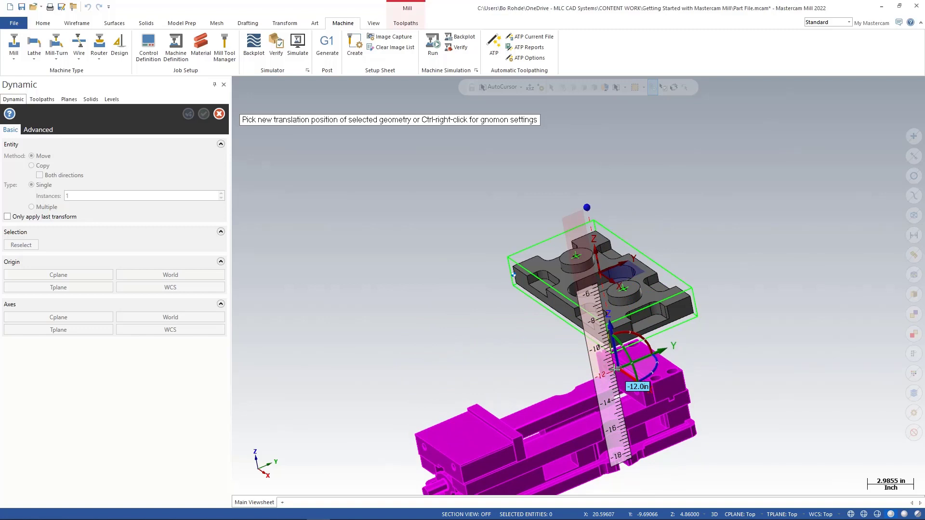
left_click(615, 369)
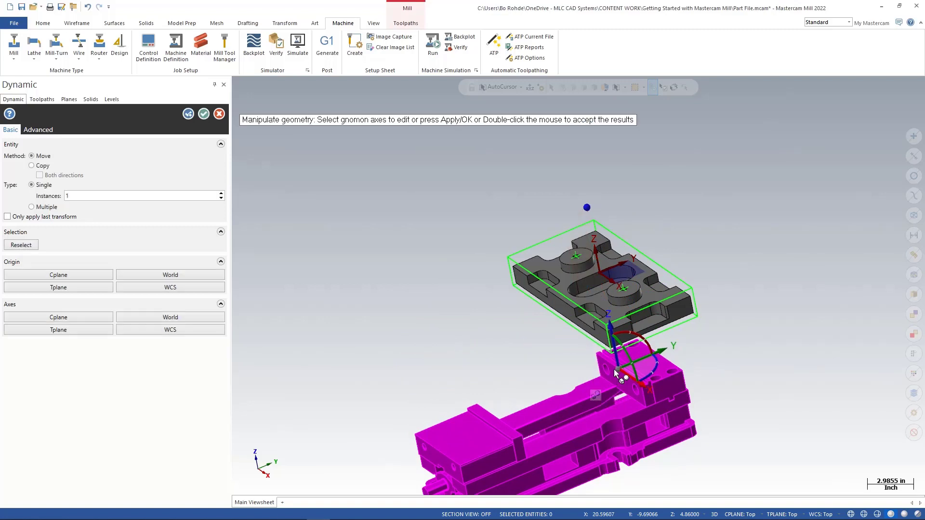
Step: Translate the vise 3.25 in along the Y axis, aligning the fixed jaw face with the bounding box's lower corner
left_click(642, 362)
middle_click_drag(476, 272, 425, 265)
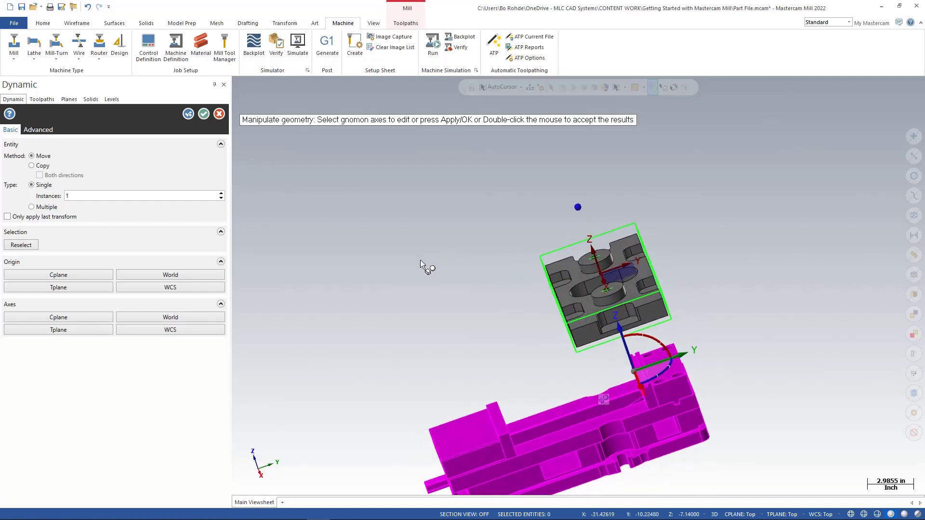
left_click(645, 367)
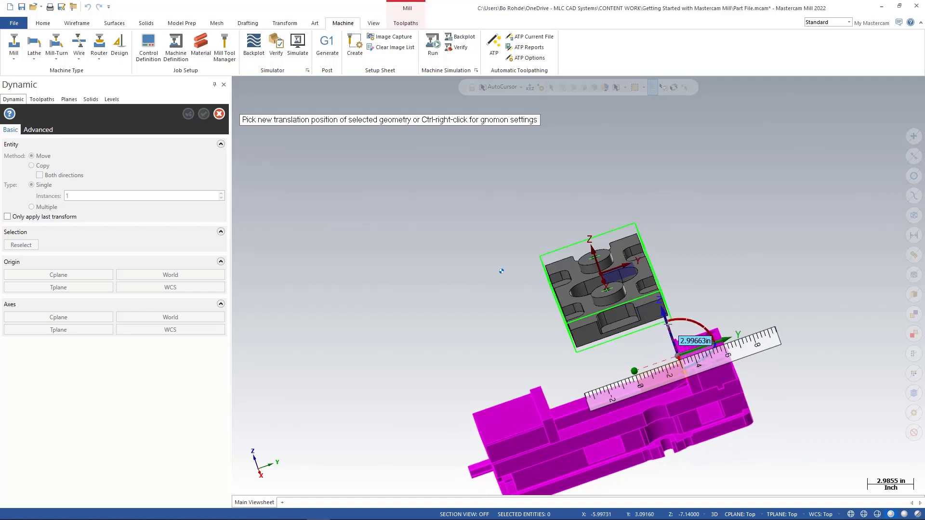
scroll(670, 330, "up", 2)
scroll(672, 322, "up", 1)
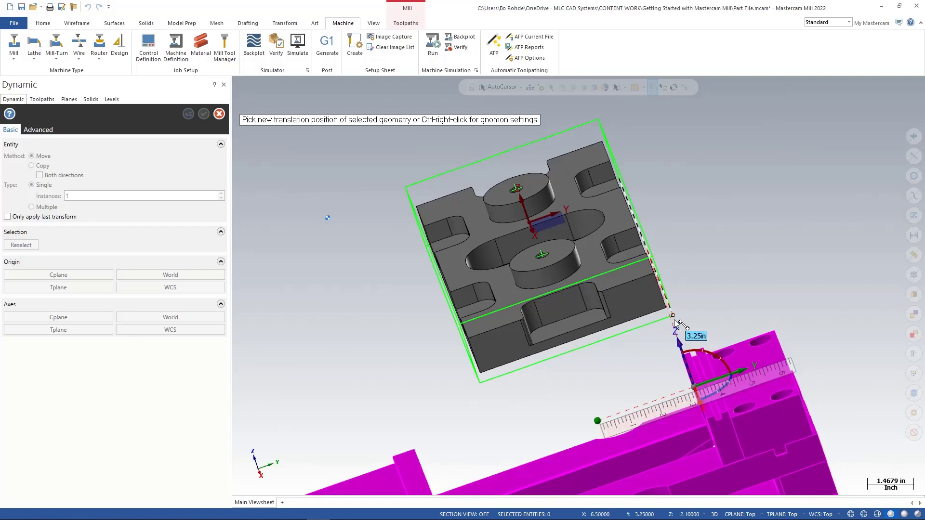
left_click(673, 322)
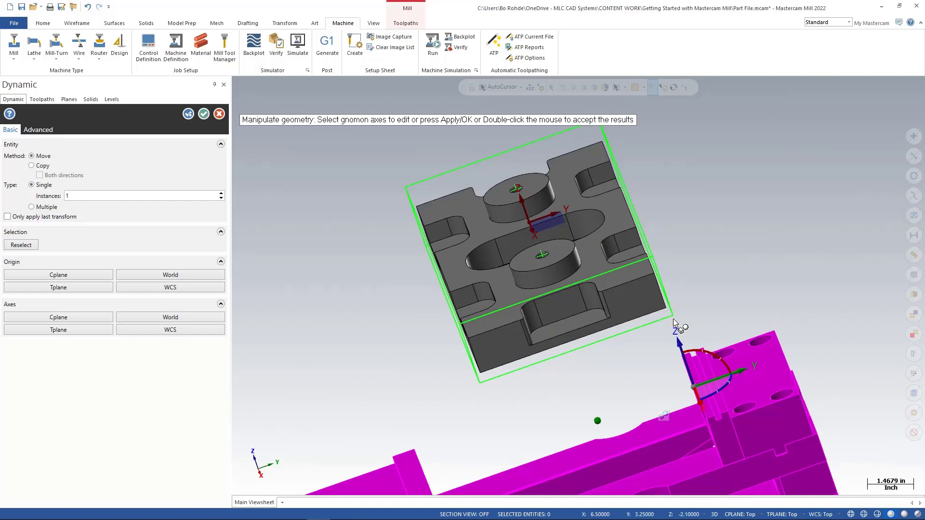
Step: Raise the vise 5.04 in along the Z axis, bringing the fixed jaw's top to the bounding box's bottom corner
left_click(697, 322)
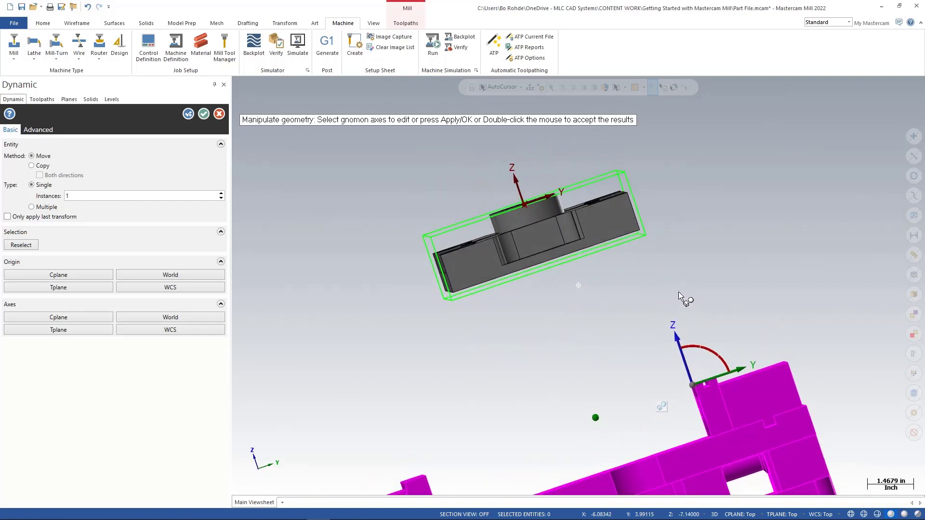
middle_click_drag(677, 300, 662, 358)
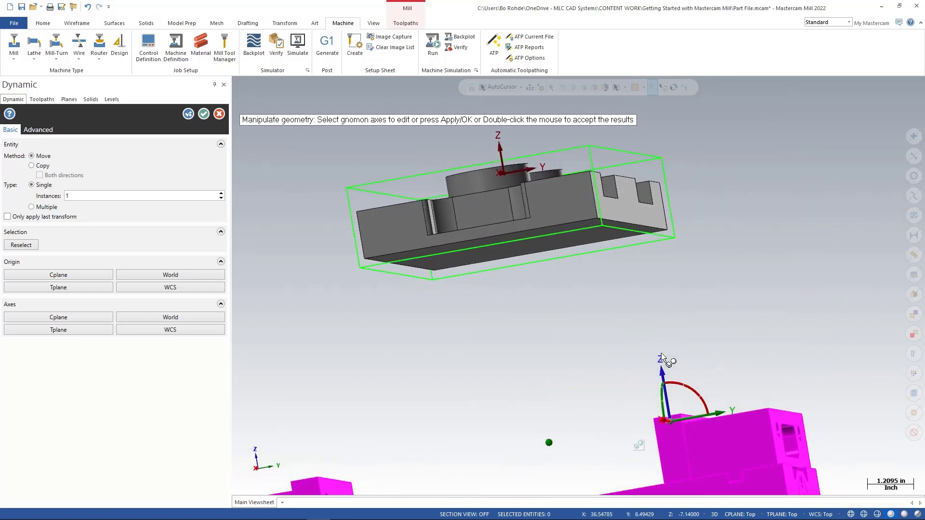
left_click(665, 391)
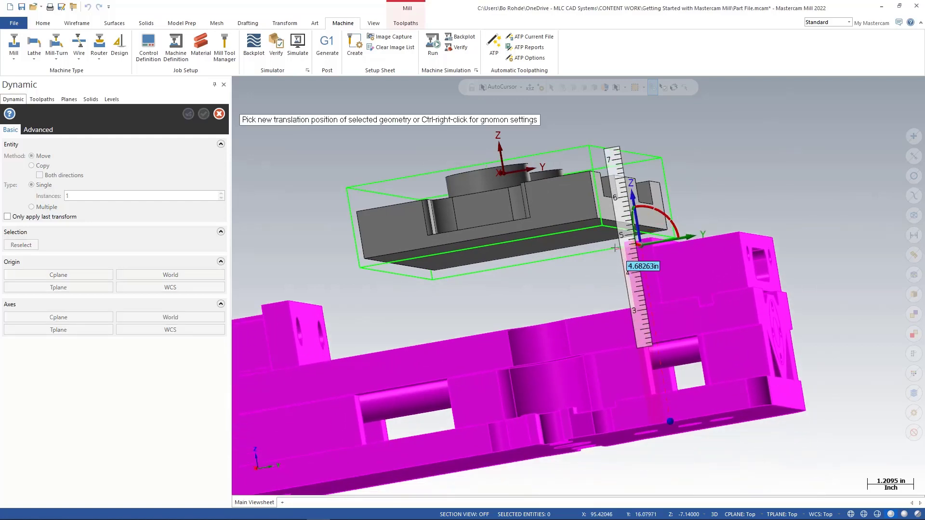
left_click(603, 227)
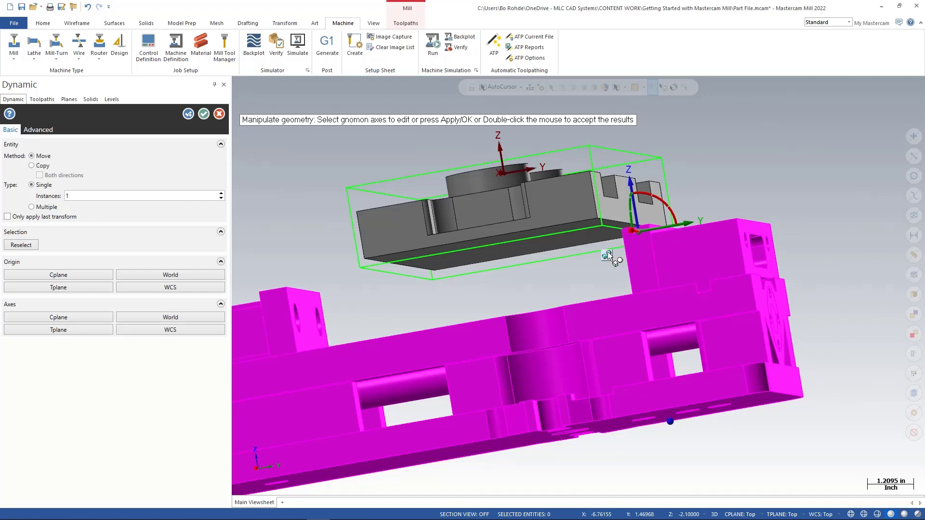
Step: Raise the vise further along the Z axis to a translation of 5.25 in, near the part's bottom edge
middle_click_drag(570, 269, 577, 272)
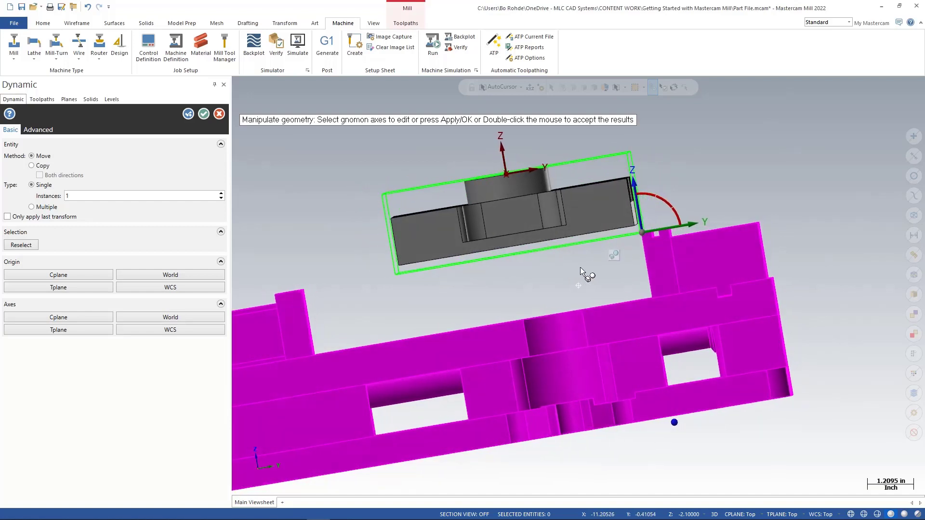
middle_click_drag(580, 269, 578, 270)
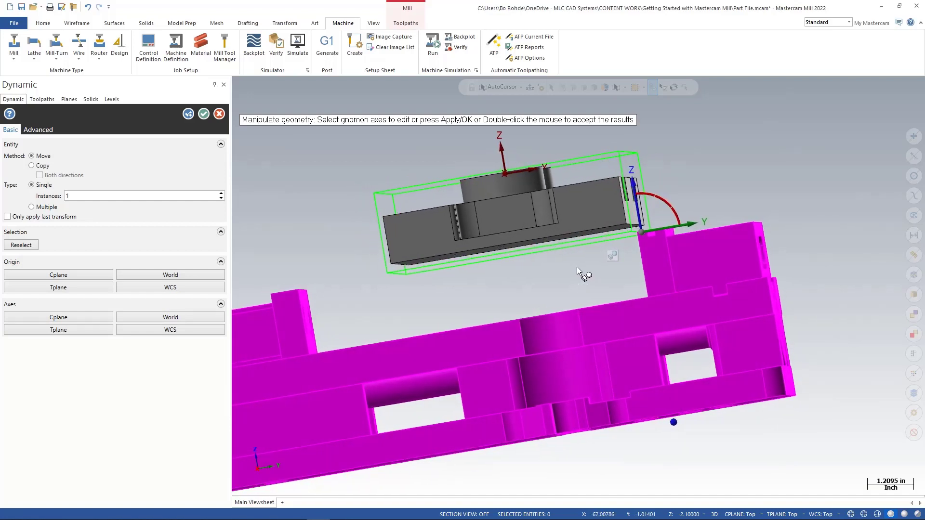
scroll(578, 270, "up", 1)
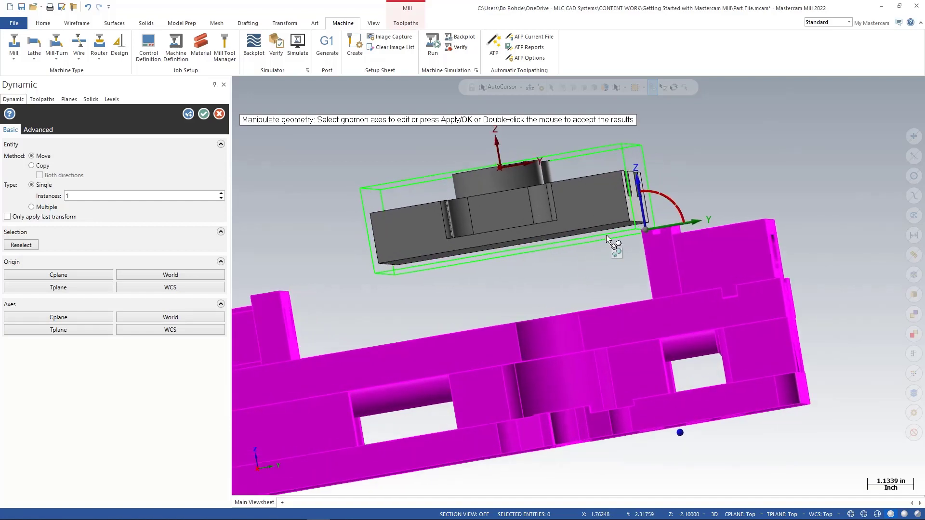
left_click(643, 218)
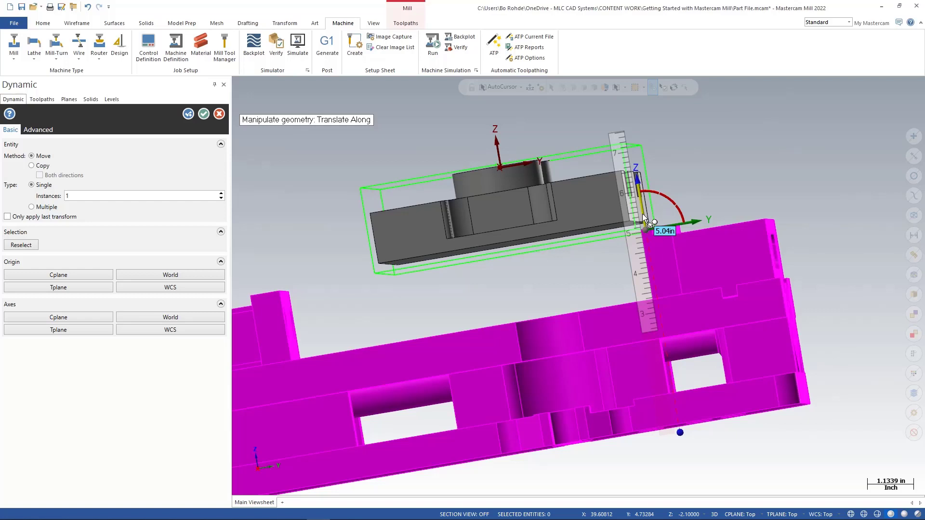
left_click(645, 219)
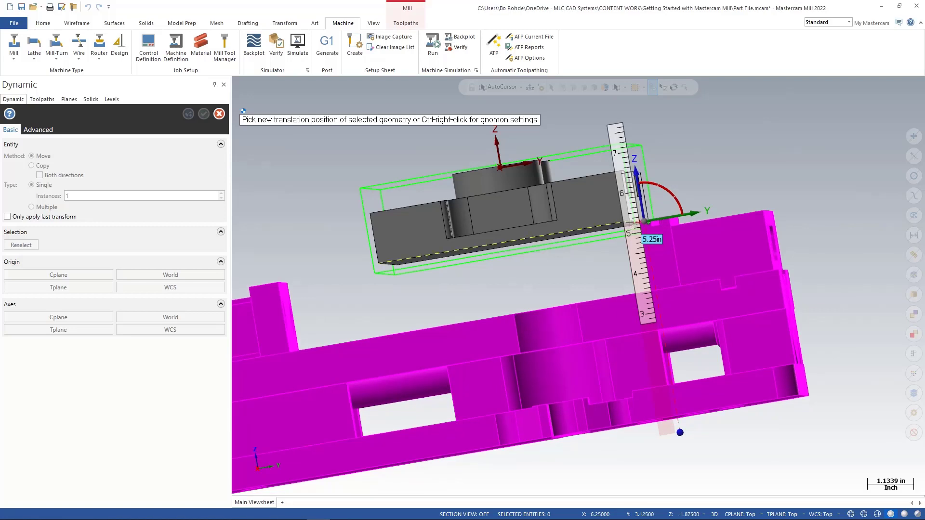
left_click(631, 222)
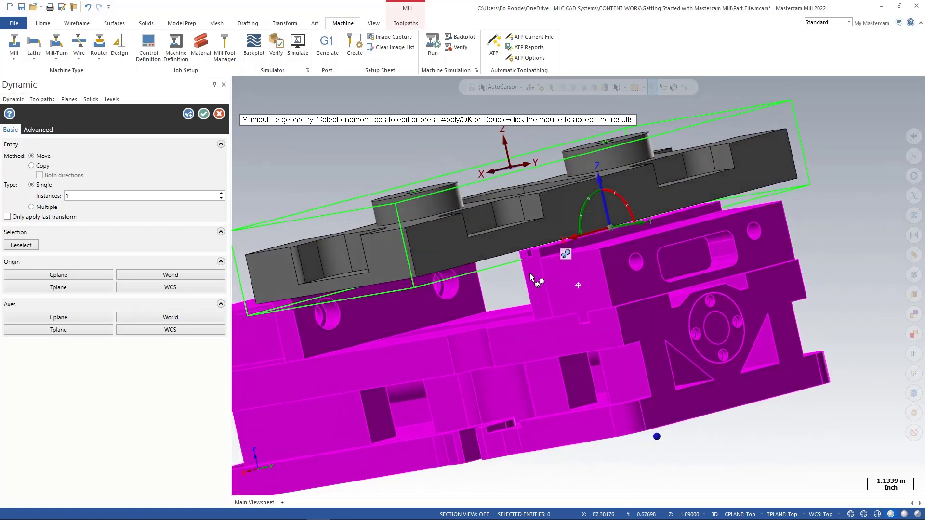
Step: Set the vise's Z translation to 5.2 in and check how the stock sits in the jaws
middle_click_drag(529, 272, 629, 239)
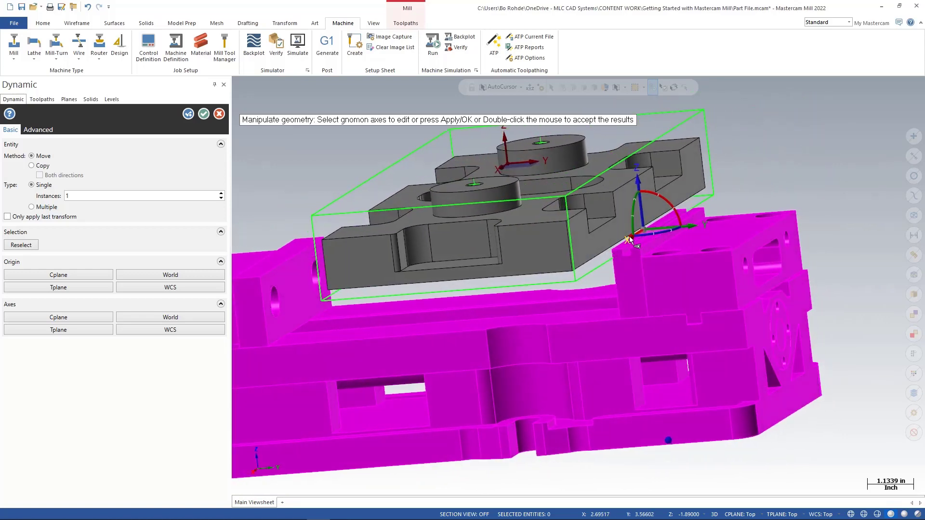
left_click(631, 238)
left_click(624, 243)
left_click(644, 215)
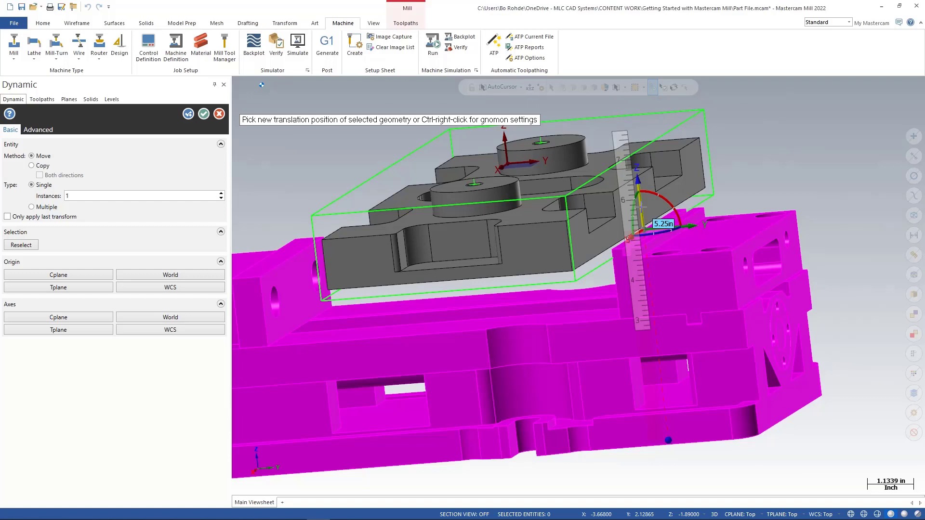
left_click_drag(642, 207, 643, 232)
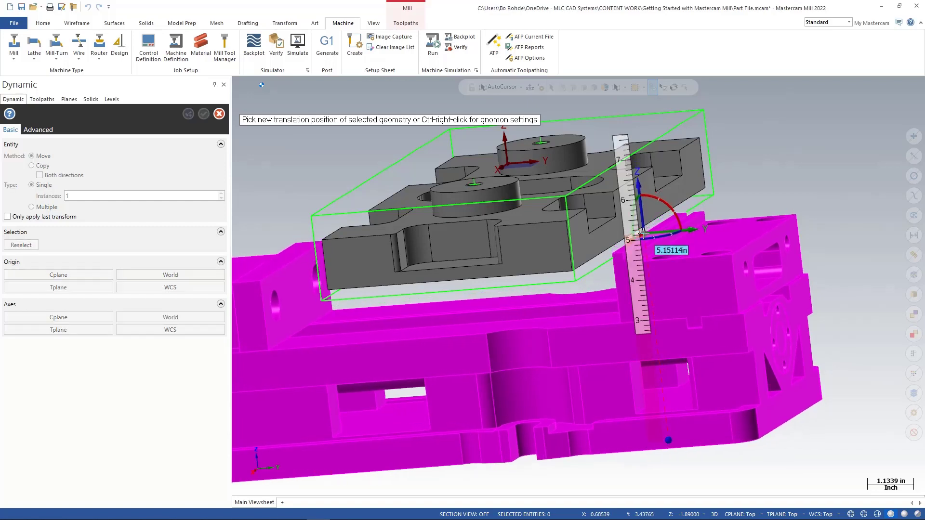
type("5.2")
key("Return")
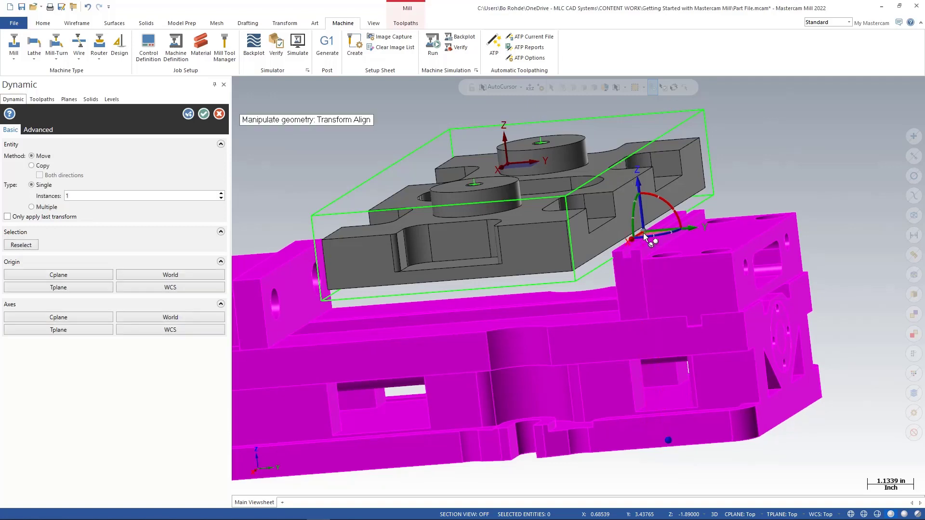
middle_click_drag(674, 249, 624, 264)
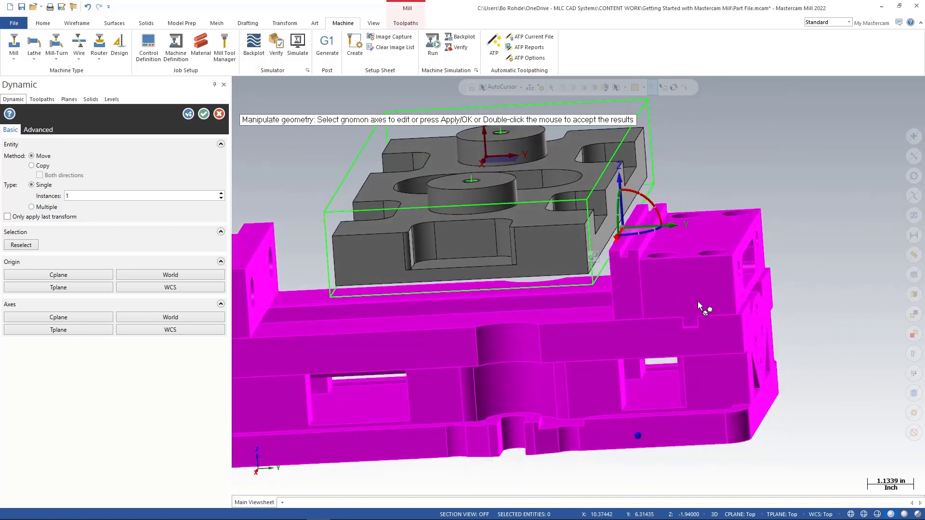
scroll(698, 300, "down", 1)
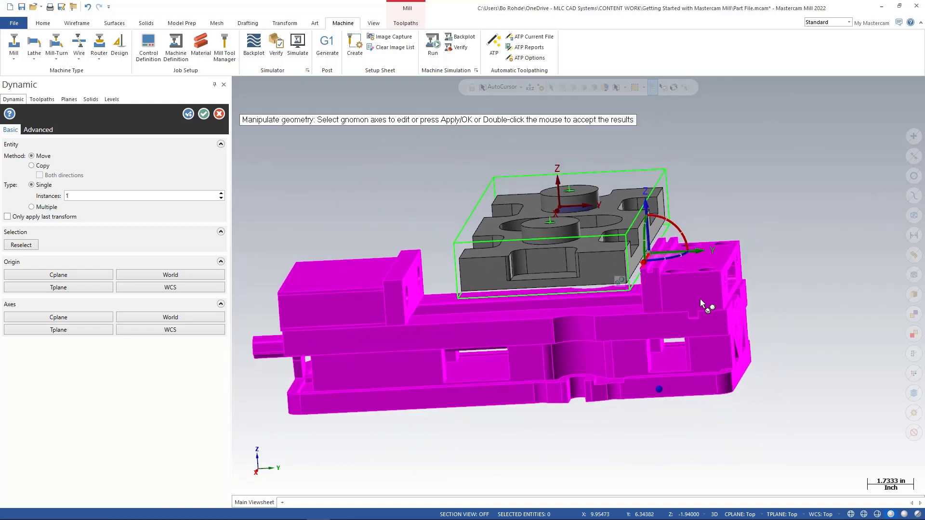
middle_click_drag(700, 298, 757, 298)
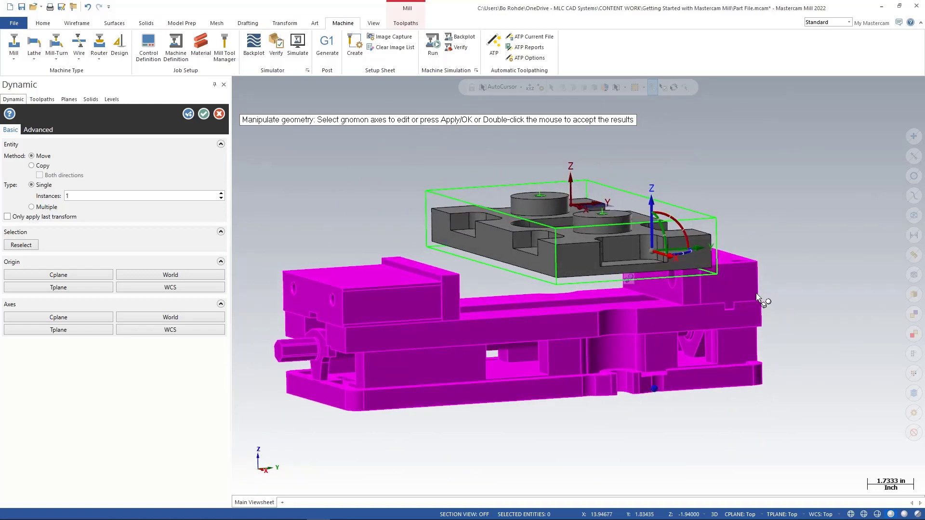
Step: Apply the vise's placement, select the movable jaw for a dynamic move and place the gnomon origin on its clamping face's upper edge
left_click(192, 115)
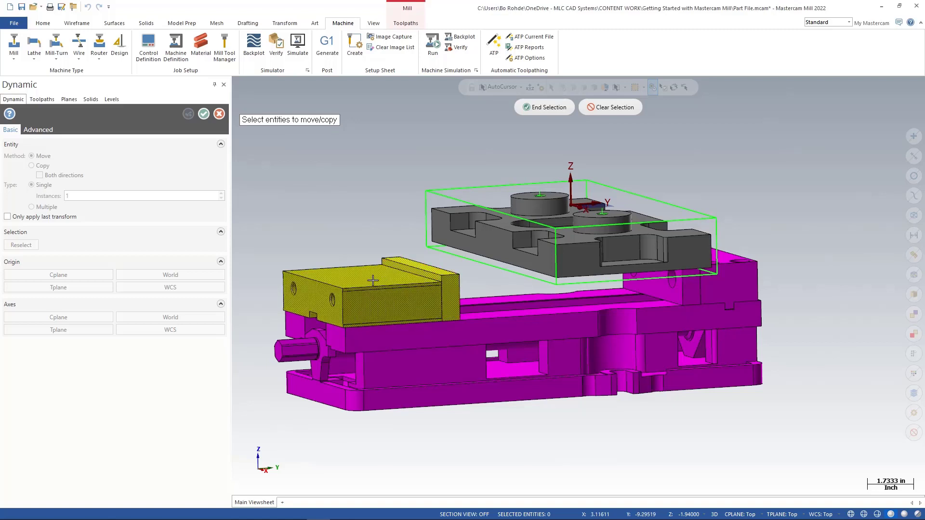
left_click(358, 283)
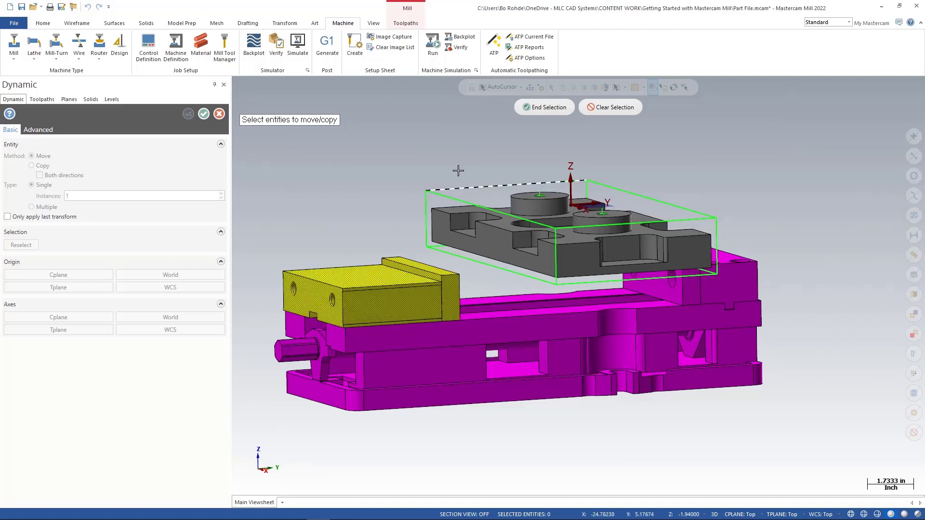
left_click(548, 109)
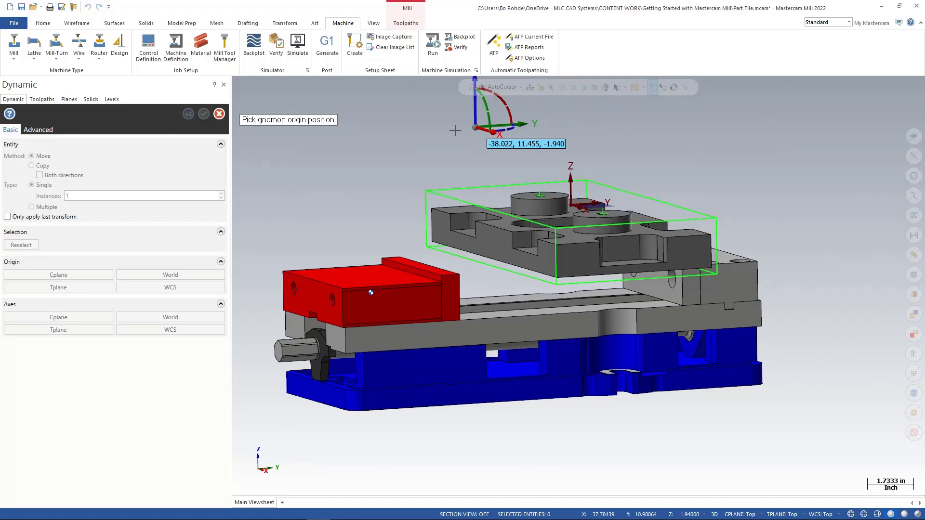
middle_click_drag(356, 185, 409, 310)
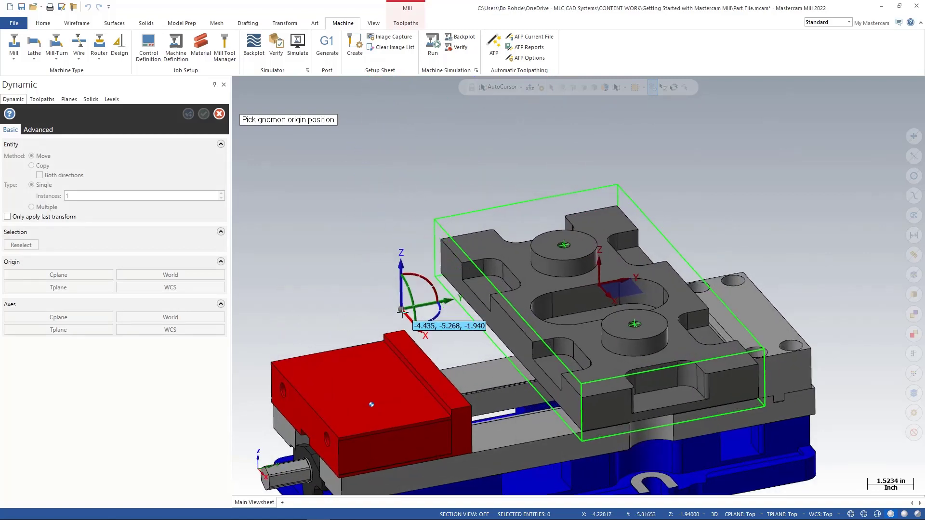
left_click(437, 370)
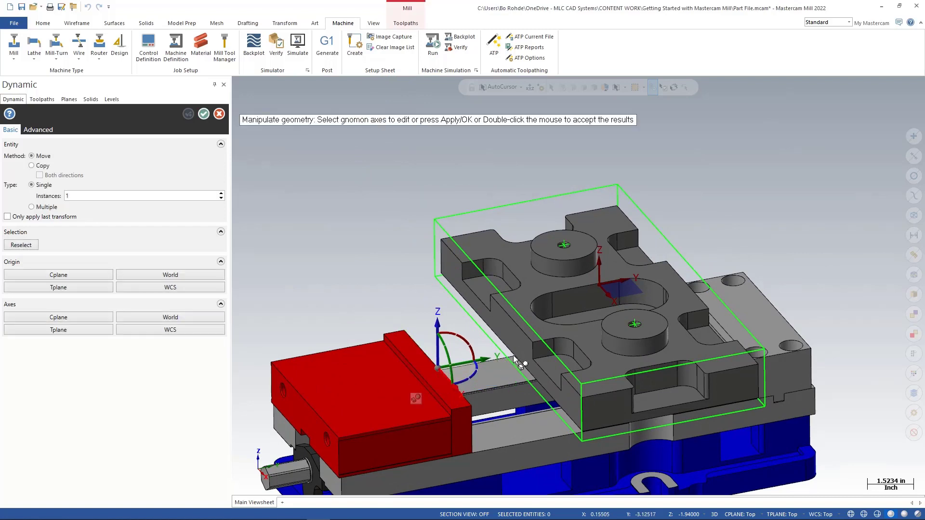
Step: Translate the movable jaw 2.5 in along the Y axis to the bounding box's lower corner and finish the pattern merge
left_click(465, 364)
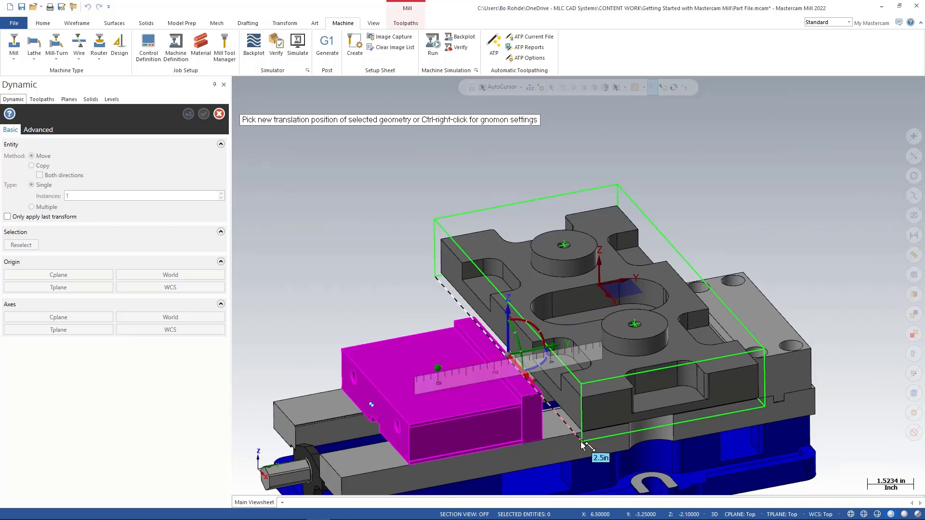
left_click(581, 444)
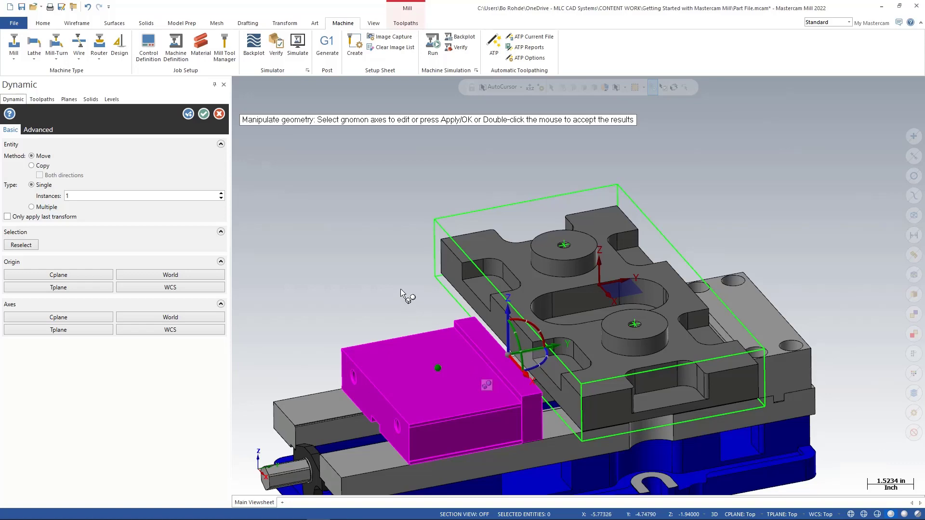
middle_click_drag(400, 292, 439, 258)
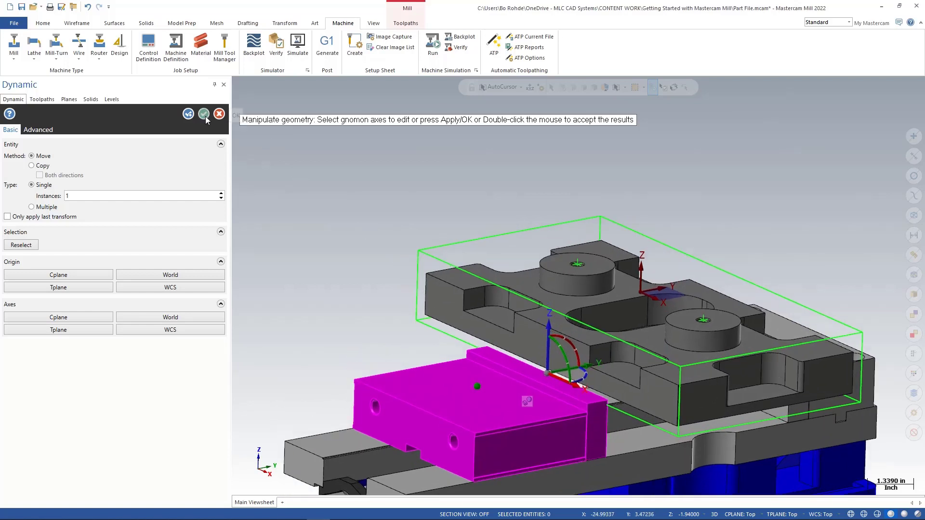
left_click(204, 115)
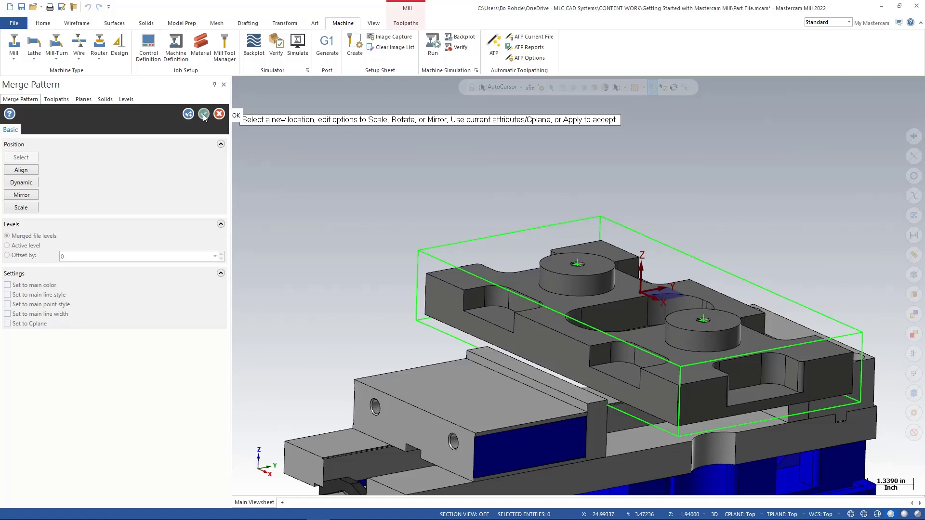
left_click(204, 115)
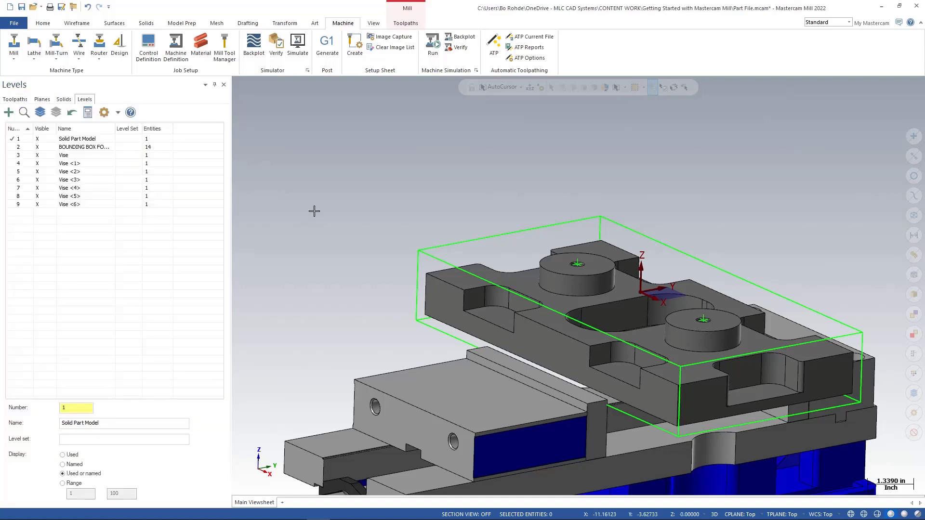
Step: Save the part with the positioned vise, replacing the existing Part File.mcam
scroll(380, 216, "down", 2)
mouse_move(386, 213)
middle_mouse_down()
mouse_move(490, 200)
mouse_move(410, 210)
middle_mouse_up()
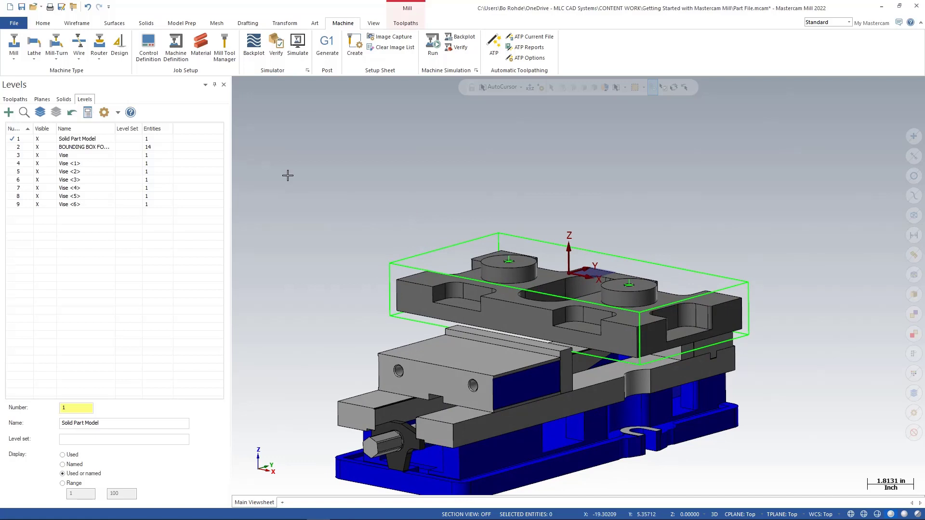
left_click(21, 7)
left_click(462, 200)
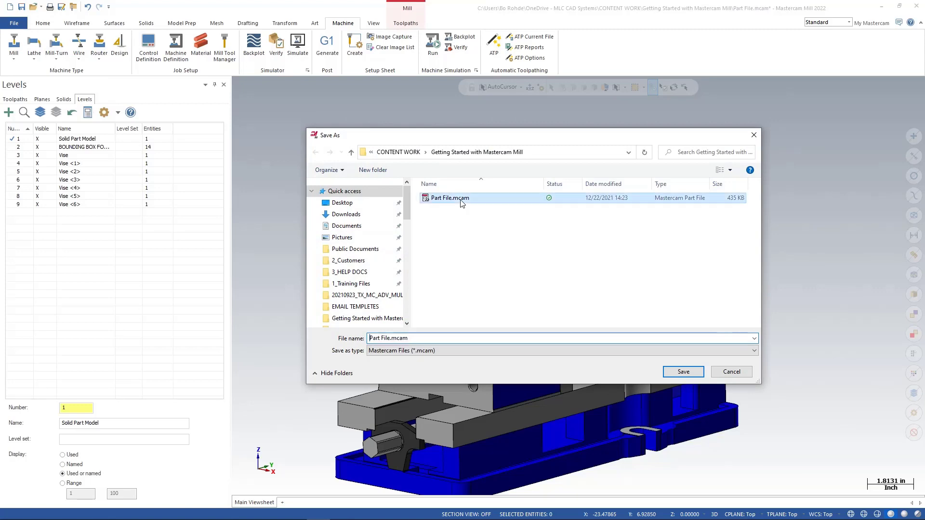
left_click(676, 375)
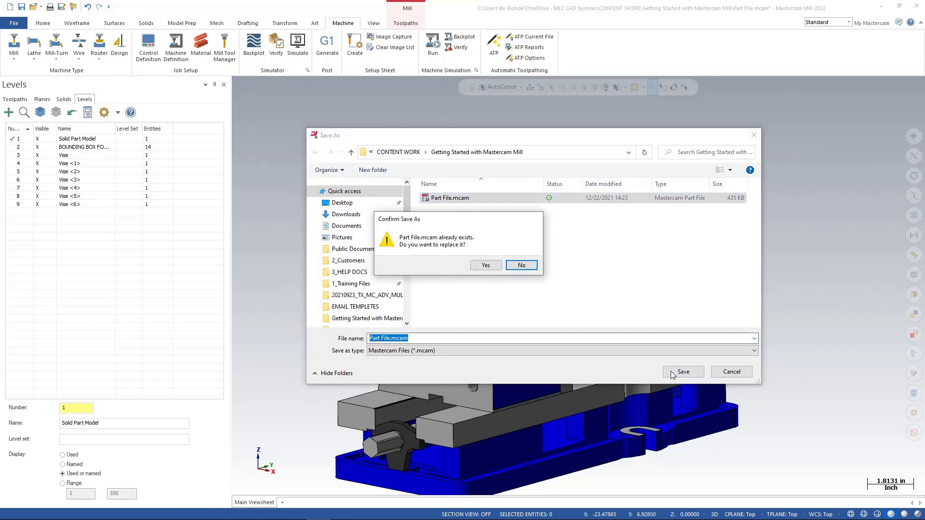
left_click(479, 266)
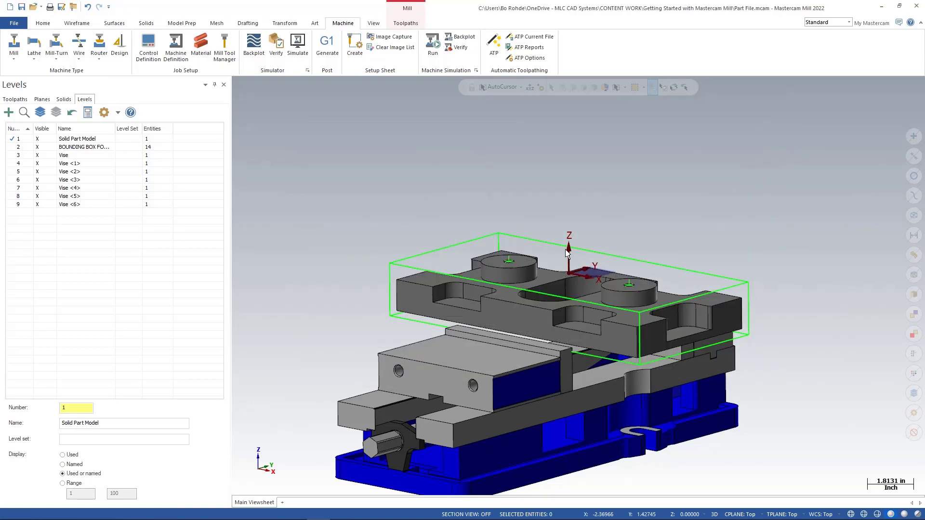
Step: Make the Vise level active and hide the Solid Part Model and bounding box levels
middle_click_drag(636, 221, 608, 239)
scroll(608, 239, "down", 2)
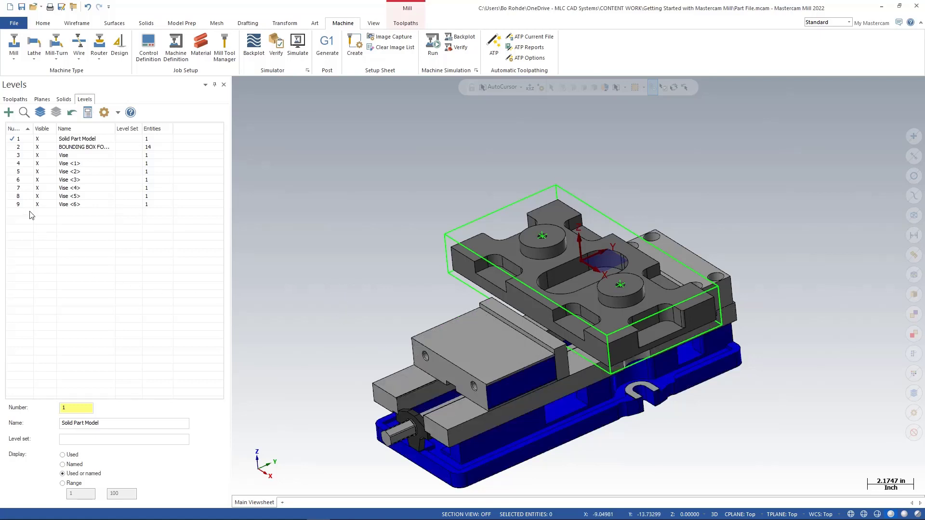
left_click(12, 155)
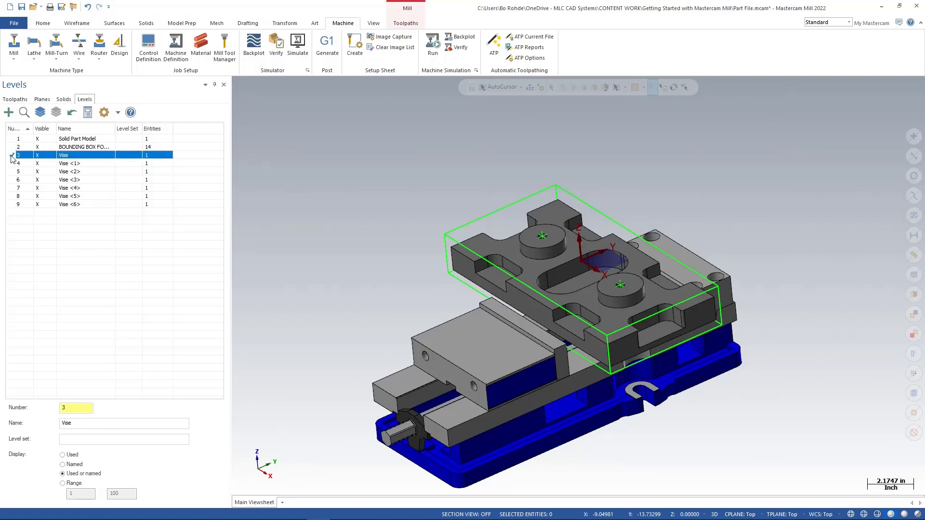
left_click(43, 147)
left_click(43, 138)
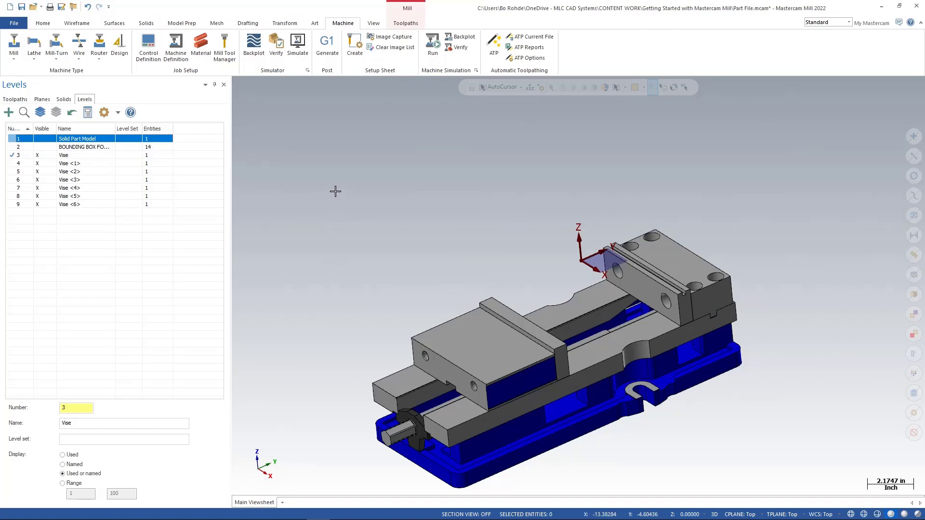
Step: Select all the vise solids and move them to the active level 3, Vise
left_click_drag(334, 192, 447, 297)
left_click_drag(541, 380, 805, 495)
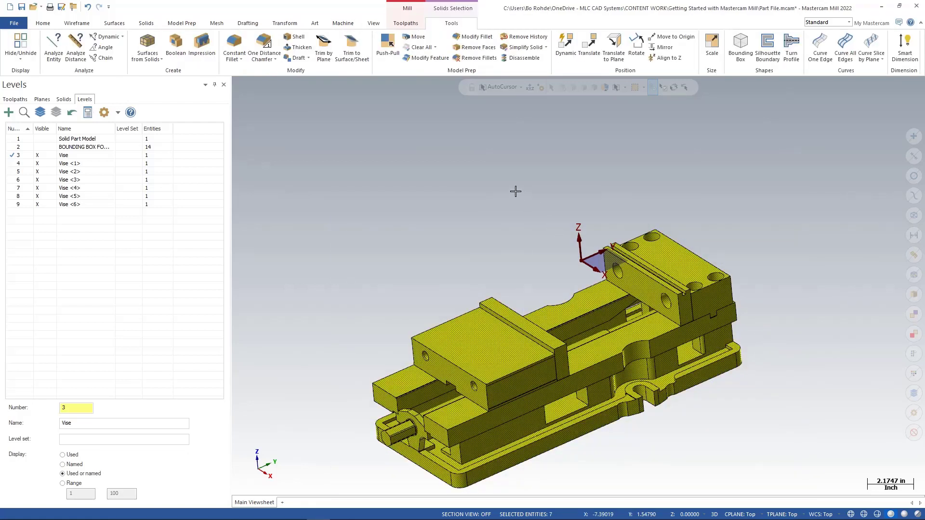
right_click(494, 155)
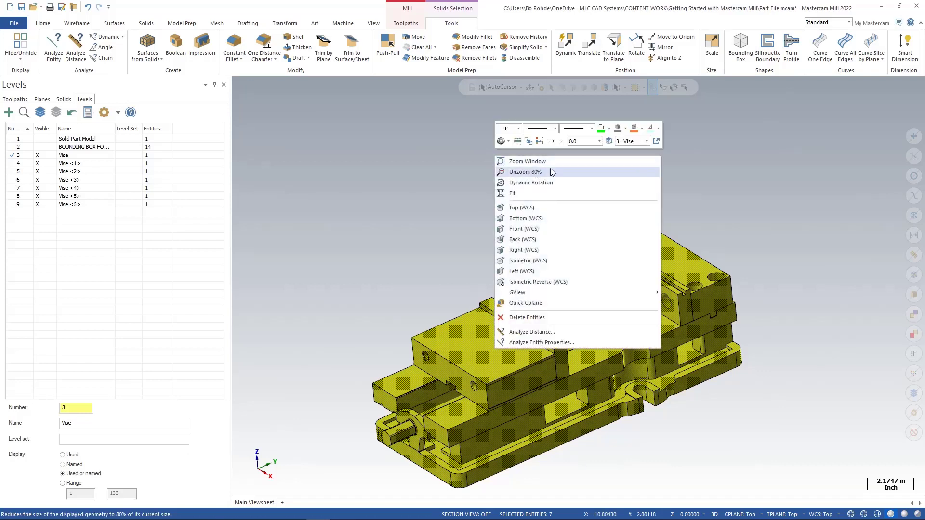
left_click(609, 142)
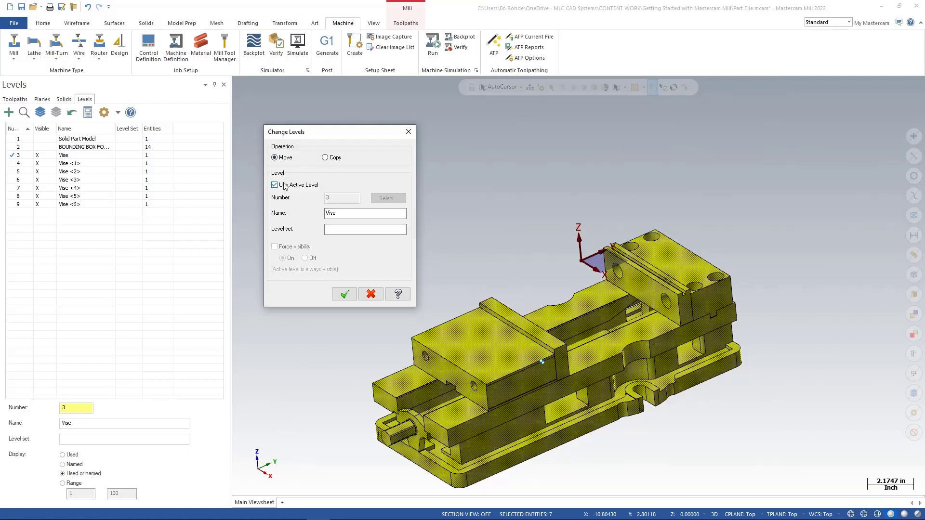
left_click(344, 294)
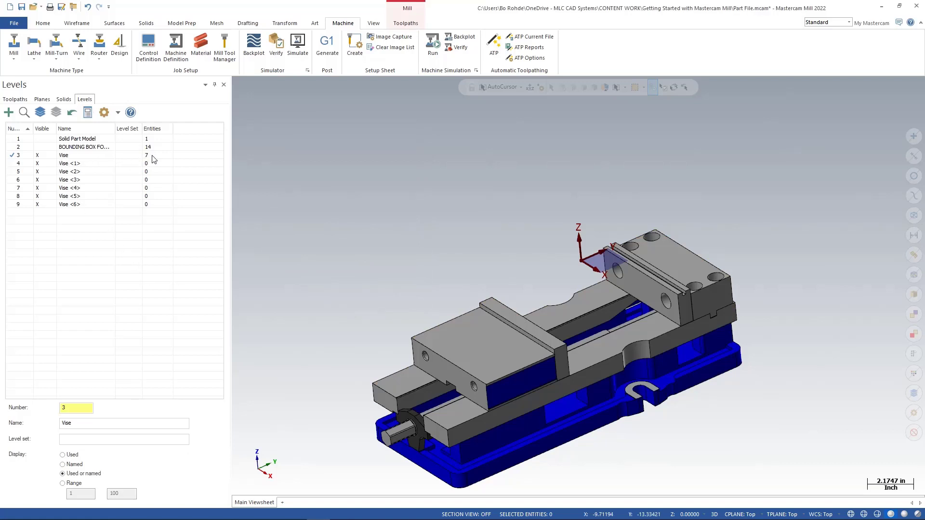
Step: Clear all empty levels and show the Solid Part Model and bounding box levels again, leaving BOUNDING BOX FOR STOCK active
right_click(82, 164)
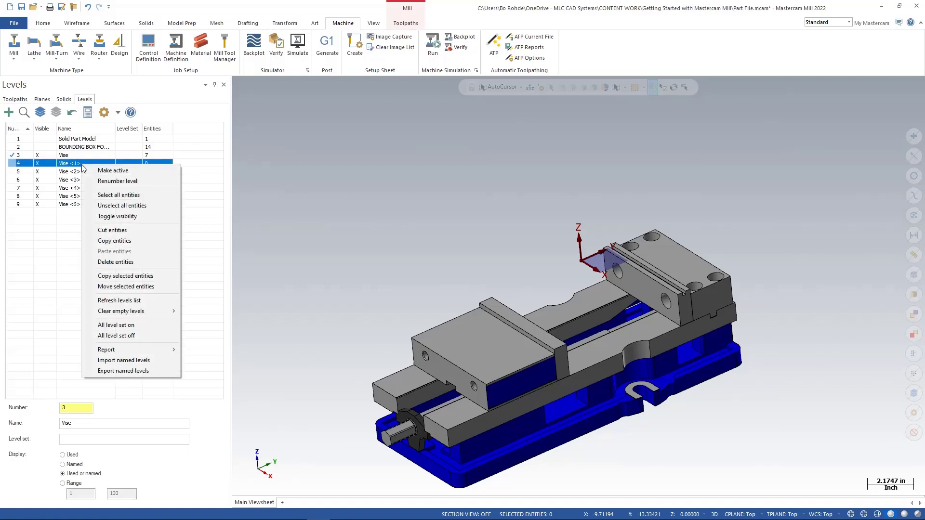
mouse_move(139, 314)
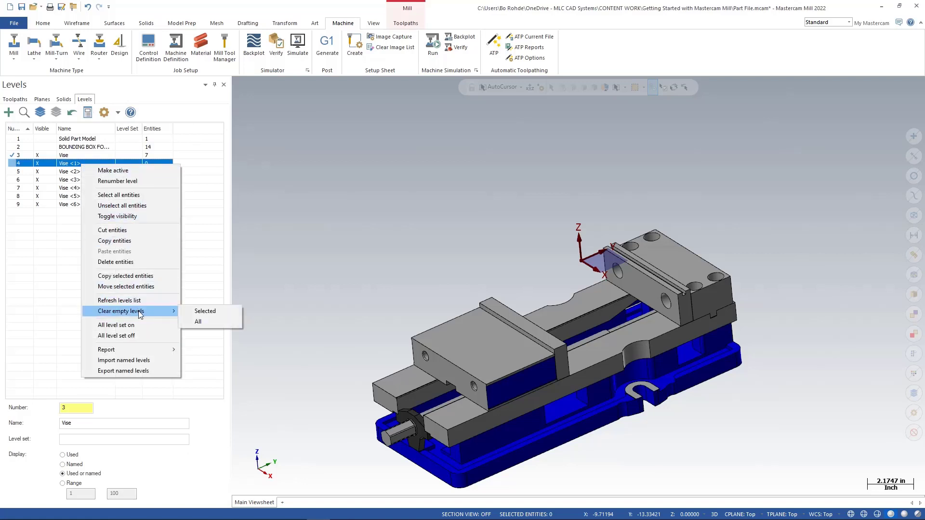
left_click(200, 322)
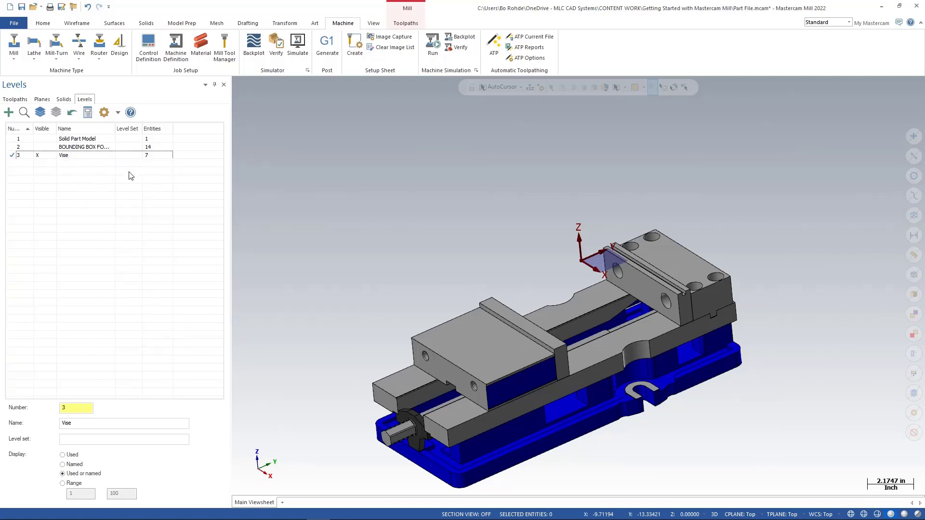
left_click(15, 139)
left_click(13, 147)
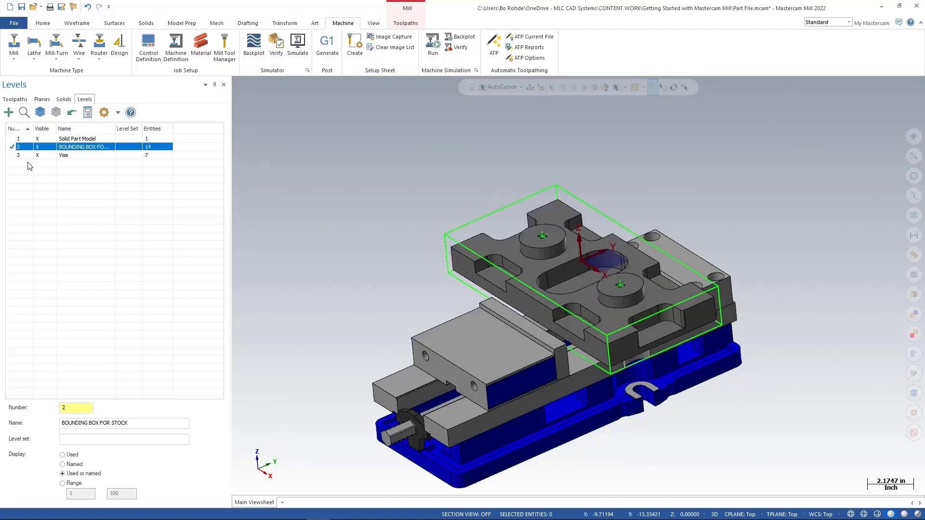